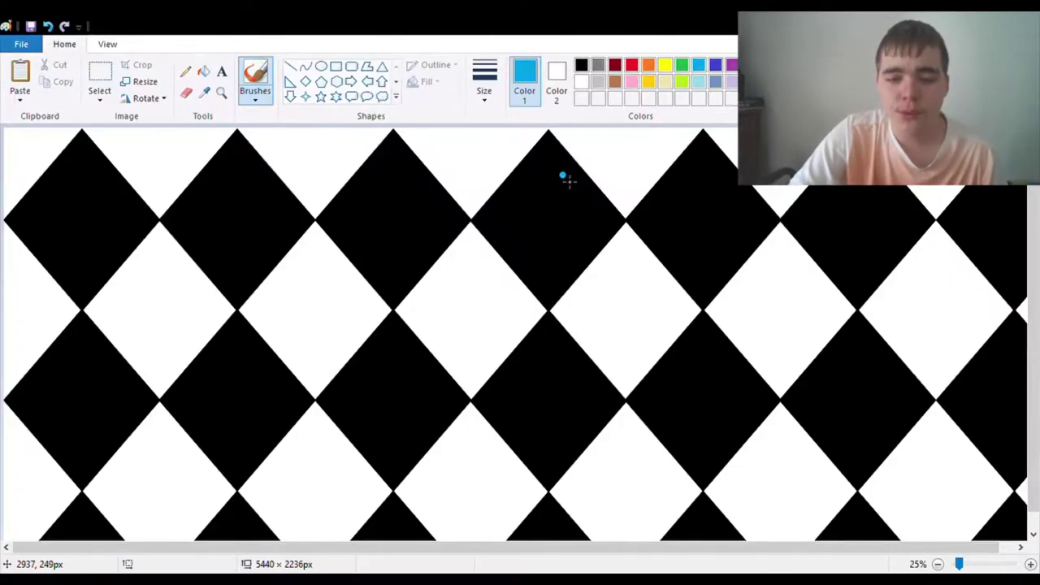
# Draw looping blue zigzag strokes across the diamonds, then paste the diamond pattern back over them.
pyautogui.moveTo(813, 157); pyautogui.dragTo(128, 213)
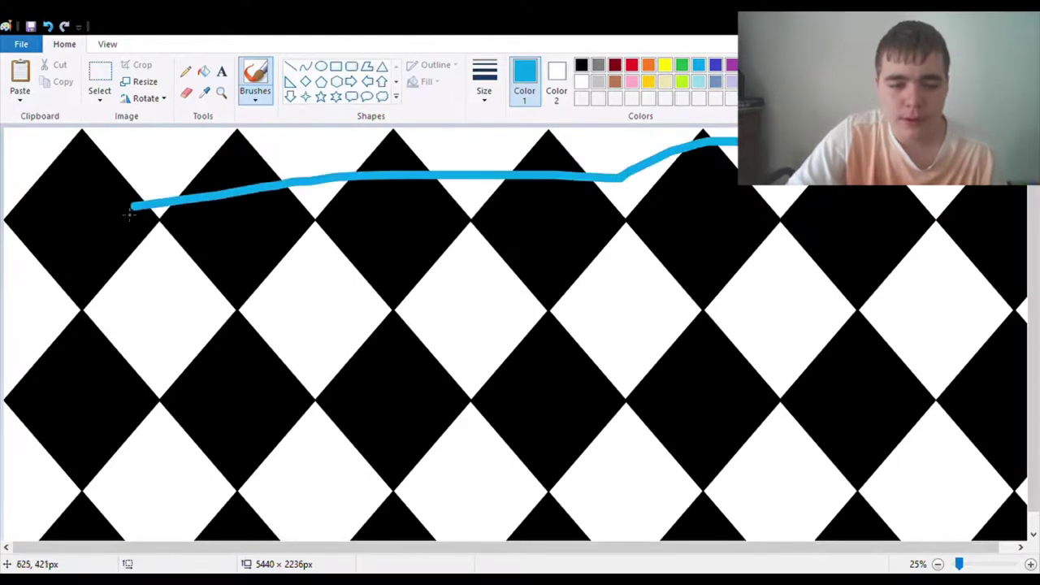
pyautogui.moveTo(69, 397)
pyautogui.mouseDown()
pyautogui.moveTo(593, 379)
pyautogui.moveTo(971, 194)
pyautogui.moveTo(417, 506)
pyautogui.moveTo(281, 258)
pyautogui.moveTo(1016, 455)
pyautogui.moveTo(715, 445)
pyautogui.moveTo(479, 538)
pyautogui.mouseUp()
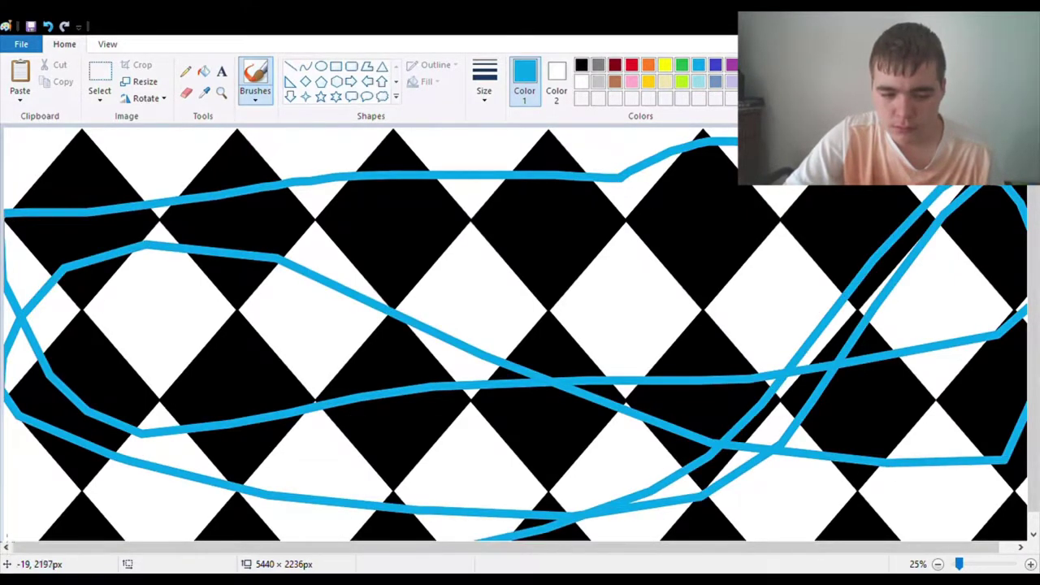
pyautogui.moveTo(337, 473)
pyautogui.mouseDown()
pyautogui.moveTo(1019, 341)
pyautogui.moveTo(569, 132)
pyautogui.moveTo(697, 396)
pyautogui.moveTo(886, 529)
pyautogui.mouseUp()
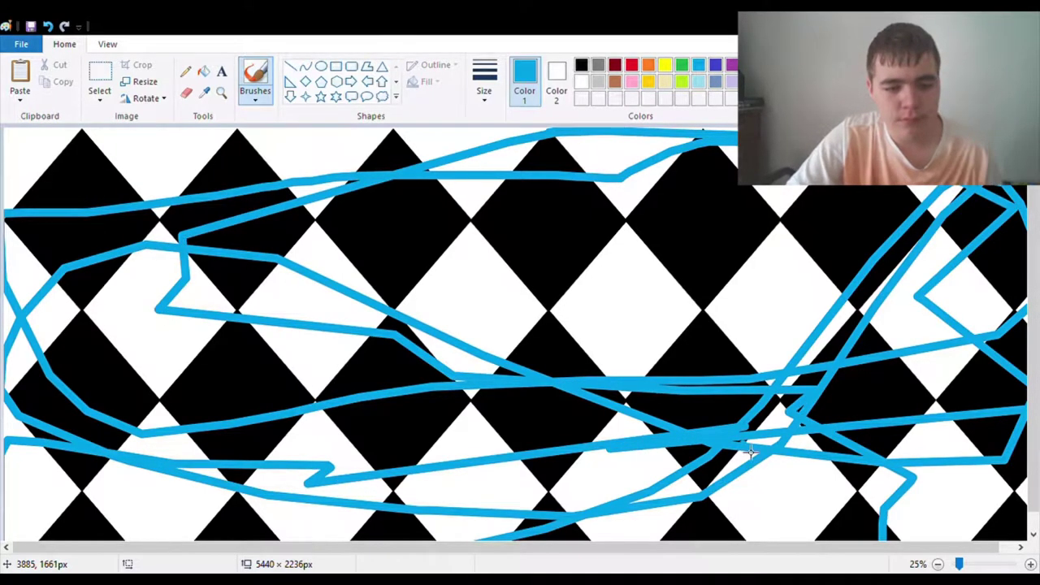
pyautogui.hotkey('ctrl', 'v')
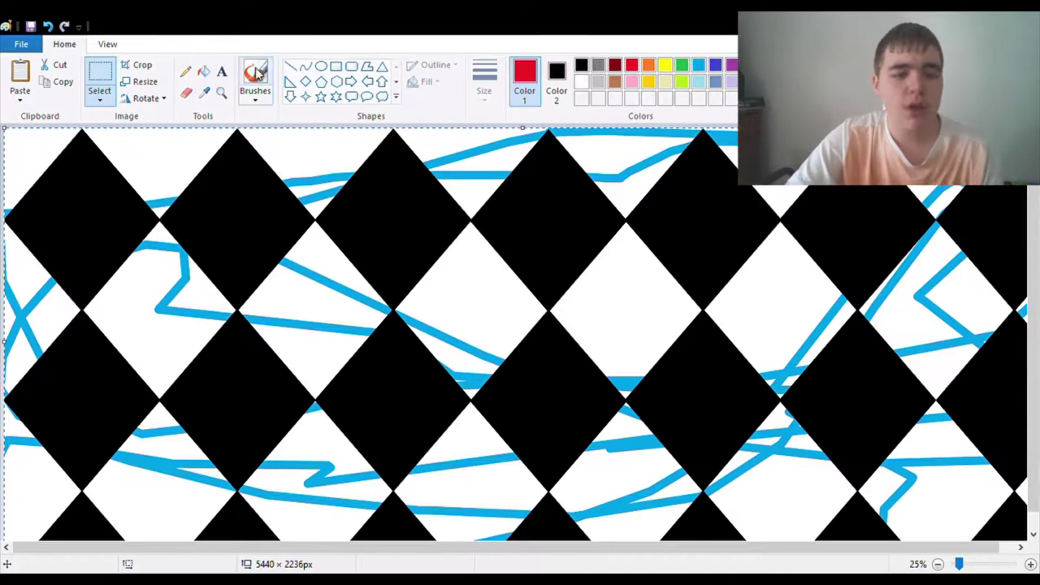
# Draw long red zigzag brush strokes across the canvas and paste the diamond pattern over them.
pyautogui.click(257, 73)
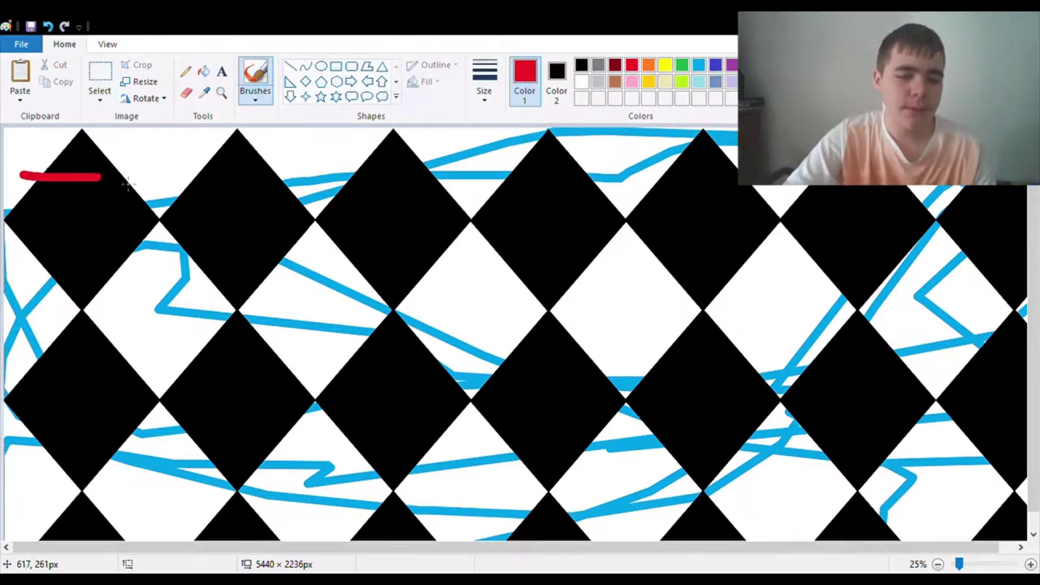
pyautogui.moveTo(126, 185)
pyautogui.mouseDown()
pyautogui.moveTo(226, 205)
pyautogui.moveTo(548, 174)
pyautogui.moveTo(281, 240)
pyautogui.moveTo(589, 274)
pyautogui.moveTo(944, 375)
pyautogui.moveTo(106, 269)
pyautogui.moveTo(186, 260)
pyautogui.moveTo(566, 378)
pyautogui.moveTo(210, 147)
pyautogui.moveTo(11, 188)
pyautogui.moveTo(89, 305)
pyautogui.moveTo(166, 315)
pyautogui.moveTo(472, 414)
pyautogui.moveTo(865, 382)
pyautogui.moveTo(858, 275)
pyautogui.moveTo(571, 475)
pyautogui.moveTo(8, 483)
pyautogui.moveTo(37, 336)
pyautogui.moveTo(482, 502)
pyautogui.moveTo(756, 508)
pyautogui.moveTo(1026, 475)
pyautogui.mouseUp()
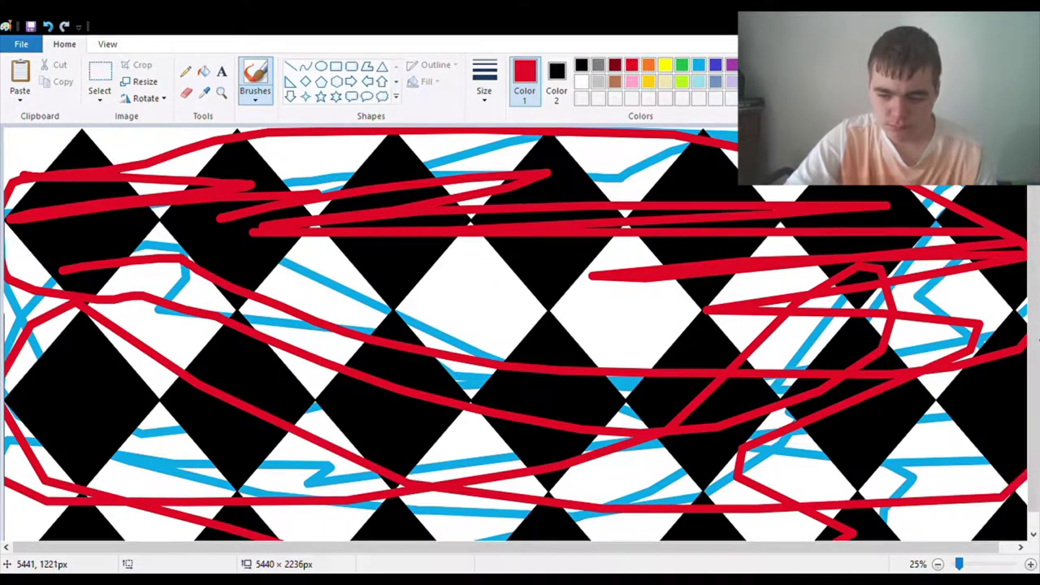
pyautogui.moveTo(1026, 340)
pyautogui.mouseDown()
pyautogui.moveTo(825, 424)
pyautogui.moveTo(101, 530)
pyautogui.mouseUp()
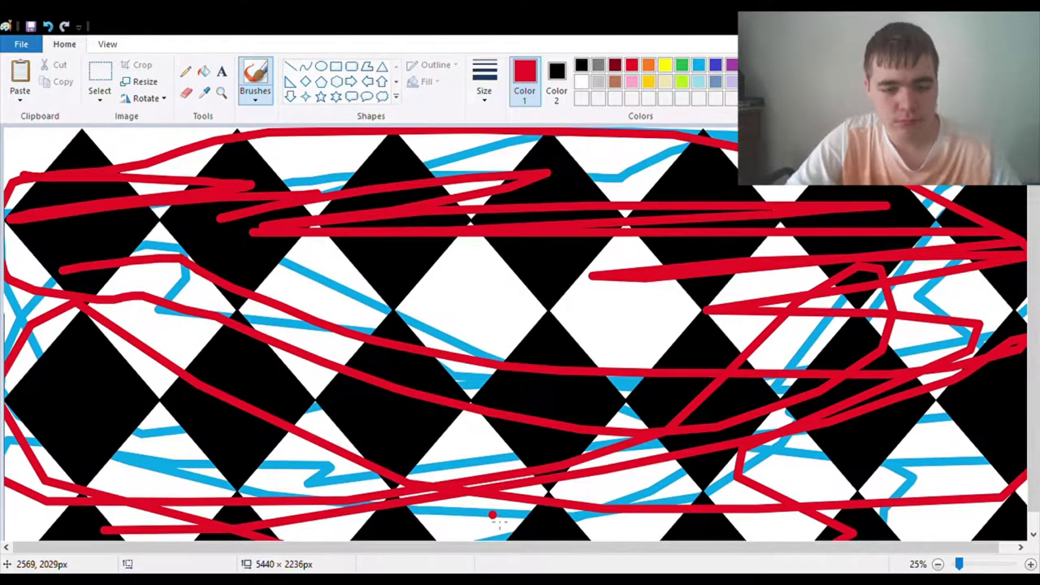
pyautogui.hotkey('ctrl', 'v')
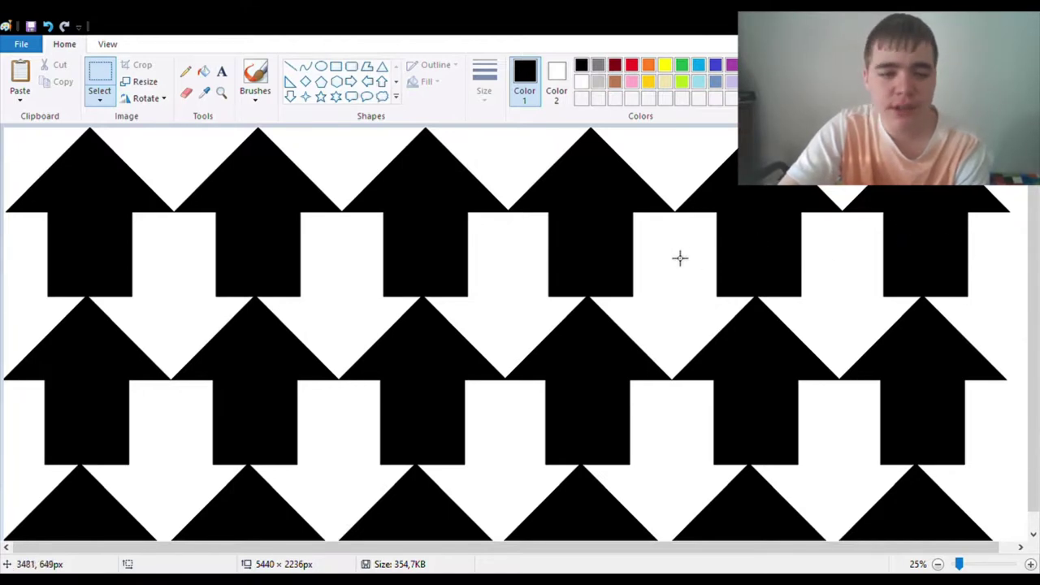
# Pick the Fill with color bucket tool for the arrow pattern.
pyautogui.click(202, 72)
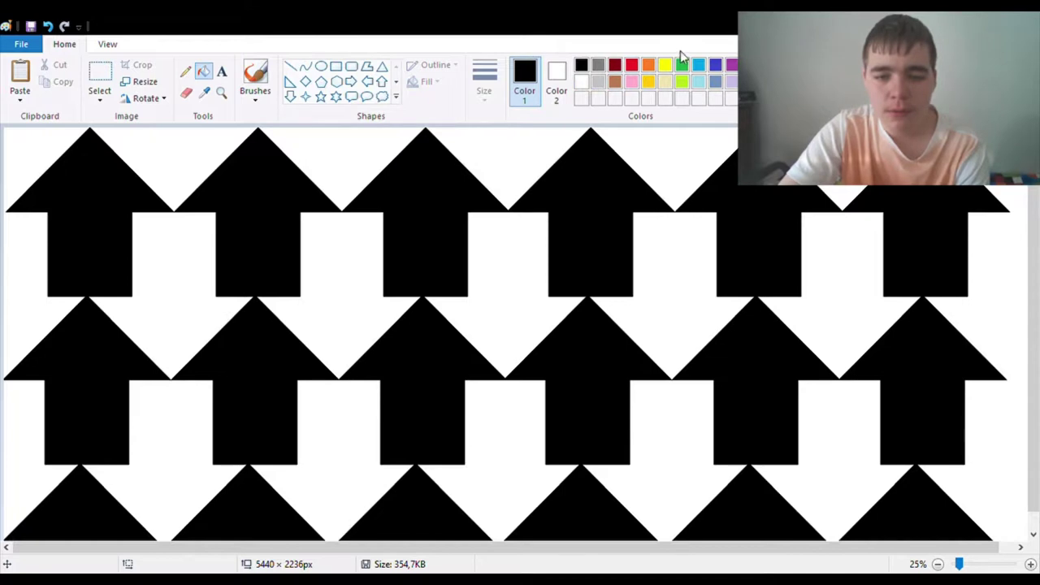
# Choose yellow and bucket-fill three white down-arrow gaps in the arrow pattern.
pyautogui.click(665, 66)
pyautogui.click(655, 269)
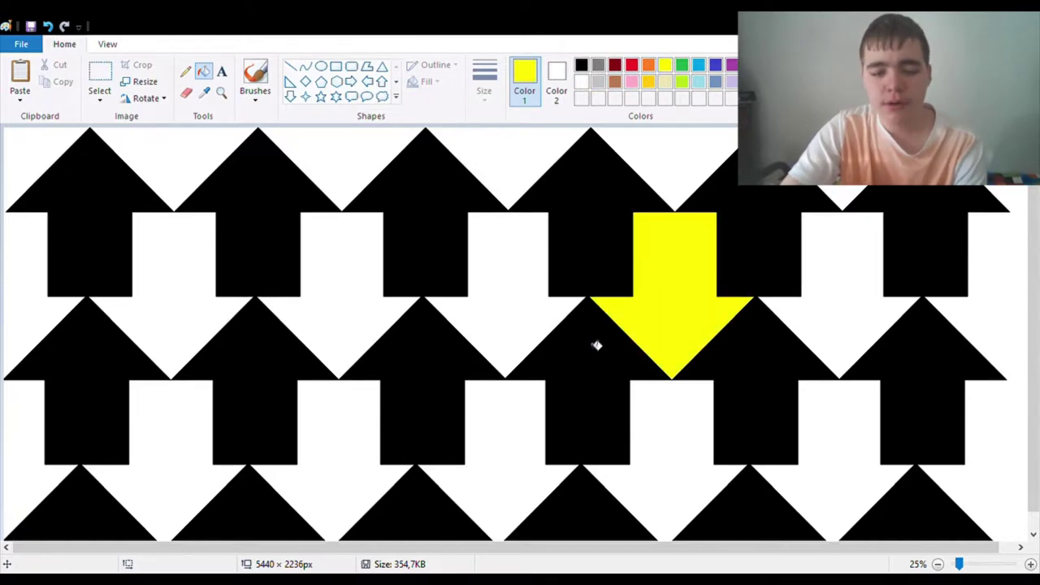
pyautogui.click(523, 443)
pyautogui.click(512, 342)
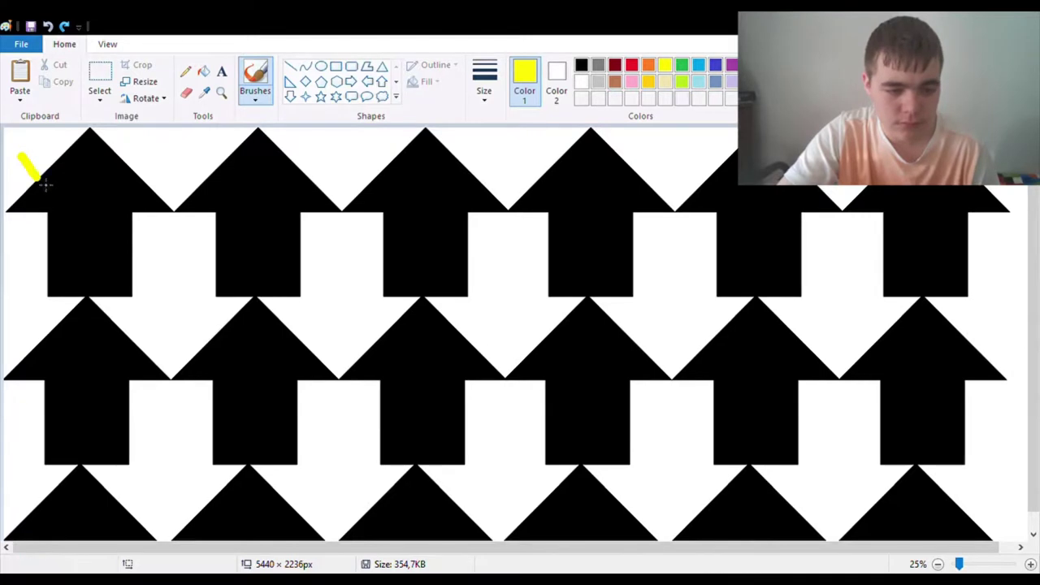
# Scribble looping yellow brush strokes across the top, middle and bottom rows of arrows.
pyautogui.moveTo(46, 184)
pyautogui.mouseDown()
pyautogui.moveTo(264, 213)
pyautogui.moveTo(504, 268)
pyautogui.moveTo(905, 313)
pyautogui.moveTo(889, 330)
pyautogui.moveTo(100, 430)
pyautogui.moveTo(313, 464)
pyautogui.moveTo(935, 341)
pyautogui.moveTo(764, 357)
pyautogui.mouseUp()
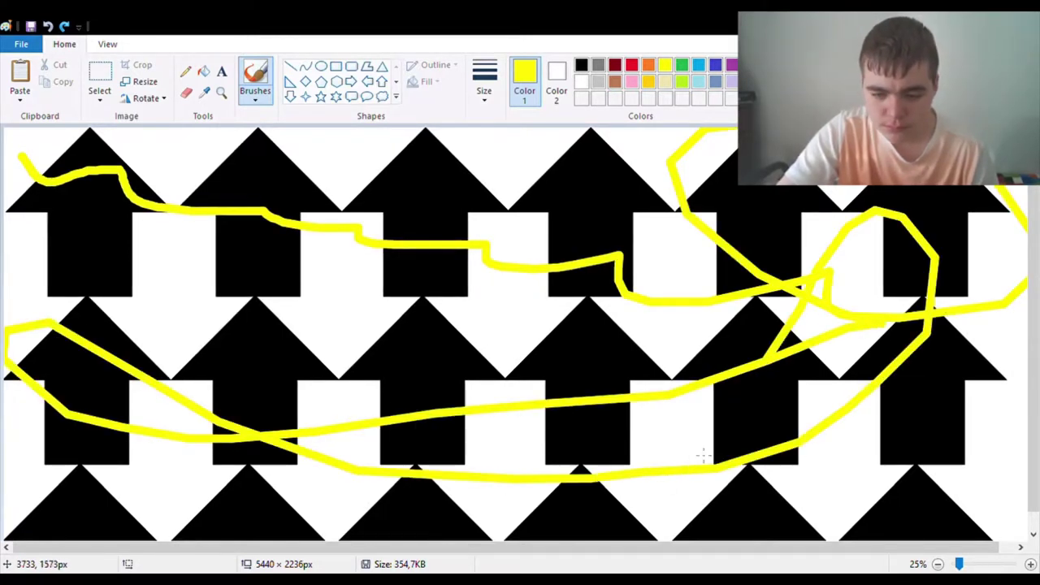
pyautogui.moveTo(704, 455)
pyautogui.mouseDown()
pyautogui.moveTo(130, 535)
pyautogui.moveTo(16, 479)
pyautogui.moveTo(559, 520)
pyautogui.moveTo(995, 492)
pyautogui.mouseUp()
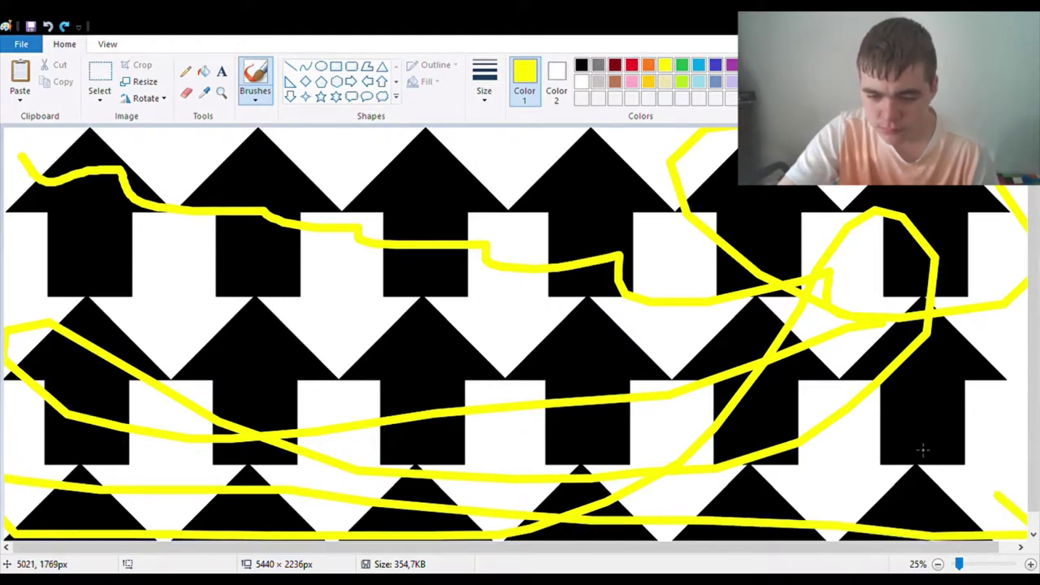
pyautogui.moveTo(646, 319)
pyautogui.mouseDown()
pyautogui.moveTo(268, 200)
pyautogui.moveTo(121, 225)
pyautogui.moveTo(127, 287)
pyautogui.moveTo(211, 327)
pyautogui.moveTo(450, 386)
pyautogui.moveTo(704, 419)
pyautogui.moveTo(785, 390)
pyautogui.mouseUp()
pyautogui.moveTo(278, 467)
pyautogui.mouseDown()
pyautogui.moveTo(97, 473)
pyautogui.moveTo(90, 385)
pyautogui.moveTo(945, 397)
pyautogui.moveTo(791, 335)
pyautogui.moveTo(597, 202)
pyautogui.moveTo(386, 222)
pyautogui.moveTo(101, 265)
pyautogui.mouseUp()
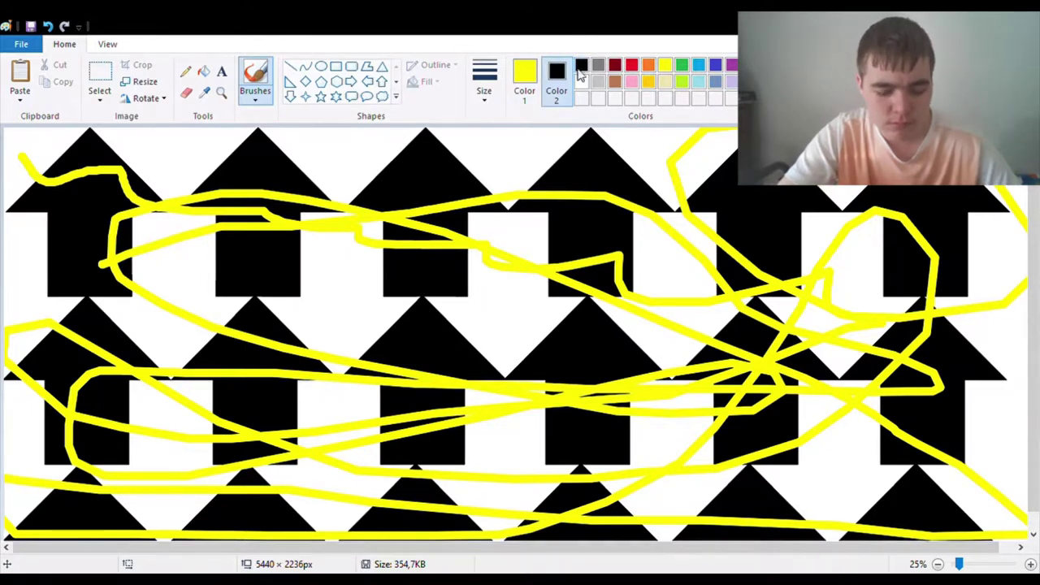
# Select the whole picture and make Color 1 the colour to change.
pyautogui.hotkey('ctrl', 'a')
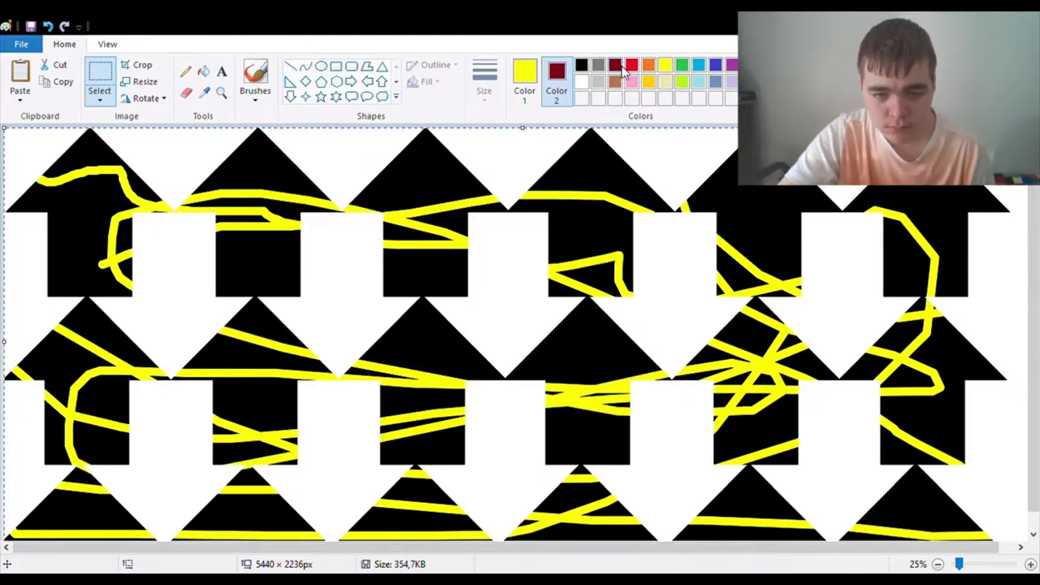
pyautogui.click(524, 78)
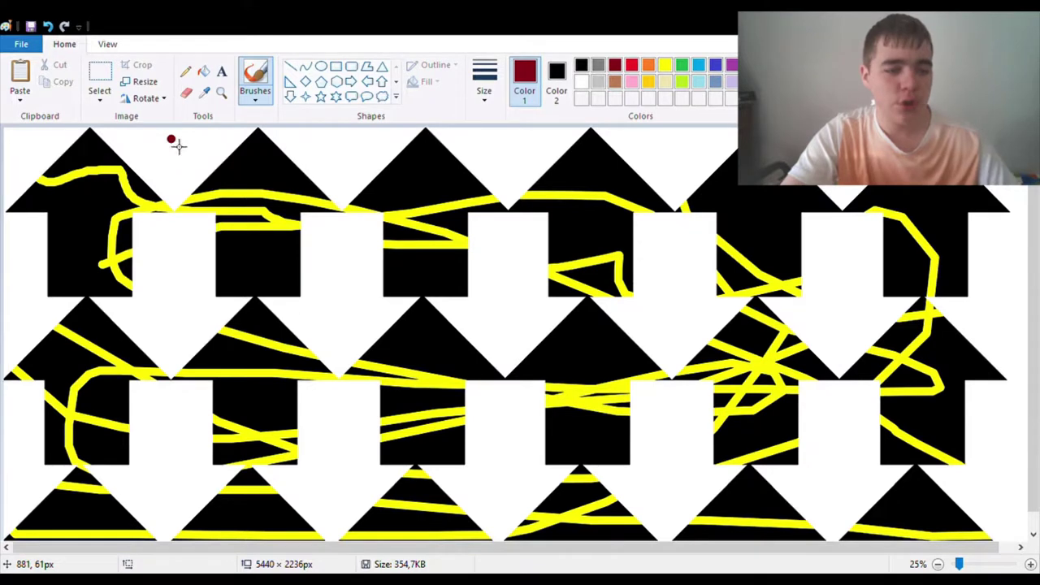
pyautogui.hotkey('ctrl', 'a')
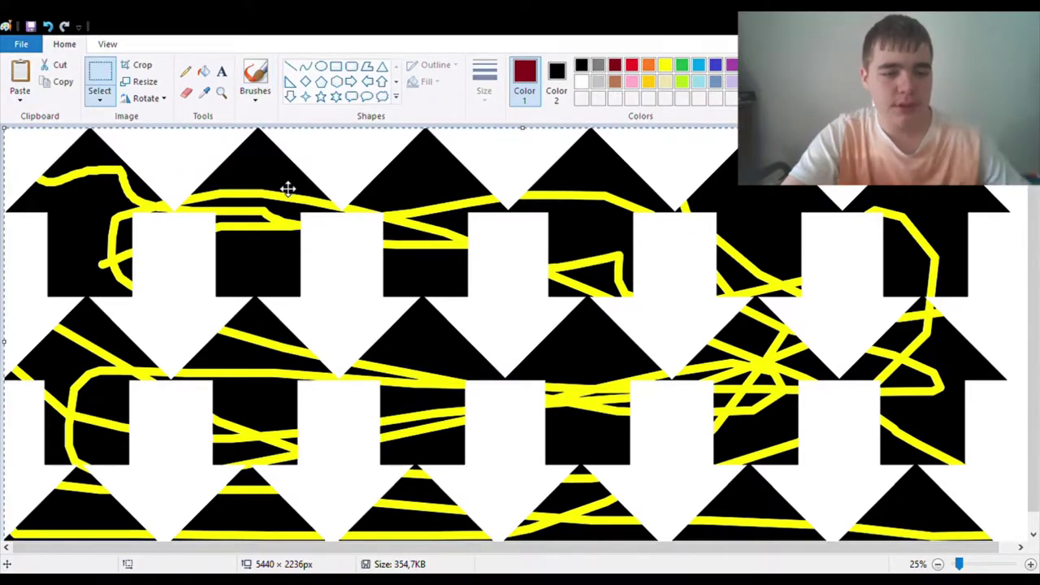
# Paint looping dark red brush strokes across the arrows and paste the arrow pattern over them.
pyautogui.click(255, 79)
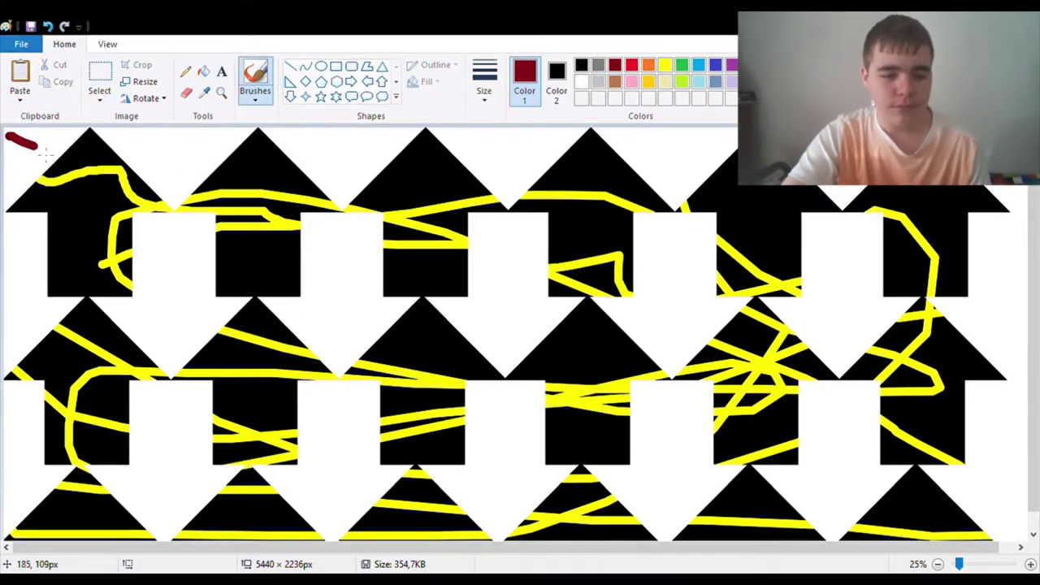
pyautogui.moveTo(43, 150)
pyautogui.mouseDown()
pyautogui.moveTo(178, 173)
pyautogui.moveTo(447, 158)
pyautogui.moveTo(944, 261)
pyautogui.moveTo(672, 274)
pyautogui.moveTo(46, 369)
pyautogui.moveTo(643, 361)
pyautogui.moveTo(976, 204)
pyautogui.moveTo(953, 406)
pyautogui.moveTo(737, 454)
pyautogui.moveTo(300, 289)
pyautogui.moveTo(132, 313)
pyautogui.moveTo(424, 431)
pyautogui.moveTo(701, 241)
pyautogui.moveTo(992, 317)
pyautogui.moveTo(1028, 426)
pyautogui.mouseUp()
pyautogui.moveTo(661, 410)
pyautogui.mouseDown()
pyautogui.moveTo(191, 325)
pyautogui.moveTo(520, 373)
pyautogui.moveTo(934, 556)
pyautogui.moveTo(10, 191)
pyautogui.moveTo(284, 224)
pyautogui.moveTo(1008, 266)
pyautogui.moveTo(381, 413)
pyautogui.moveTo(138, 543)
pyautogui.mouseUp()
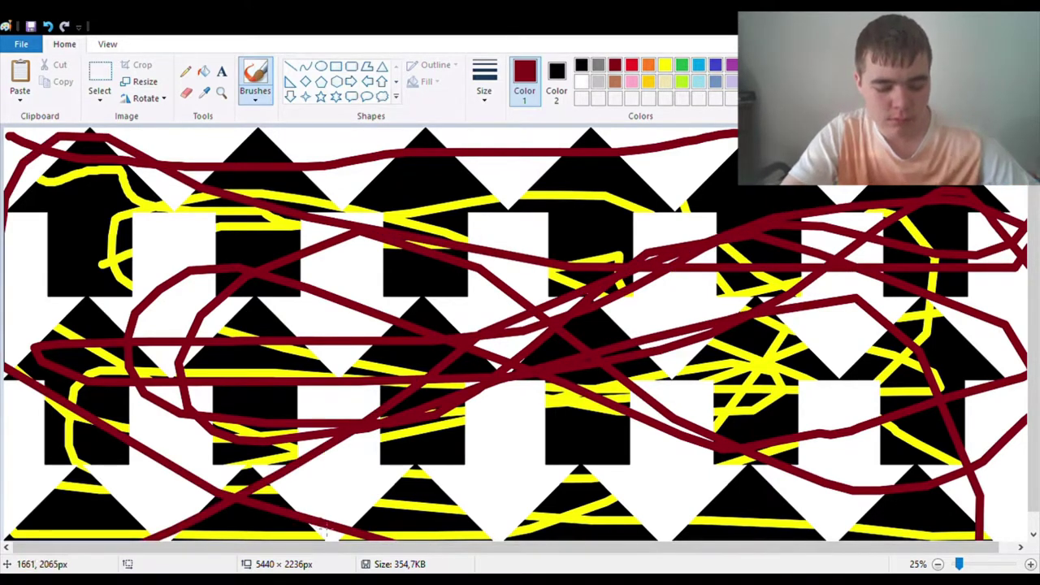
pyautogui.hotkey('ctrl', 'v')
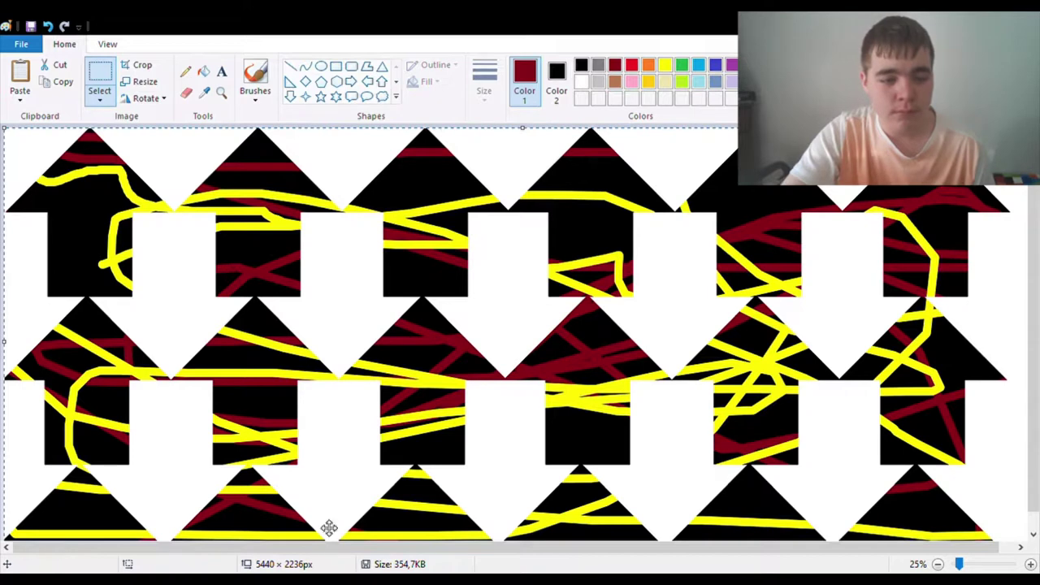
# Make Color 2 active, undo the last paste, and drop the whole-canvas selection.
pyautogui.click(561, 72)
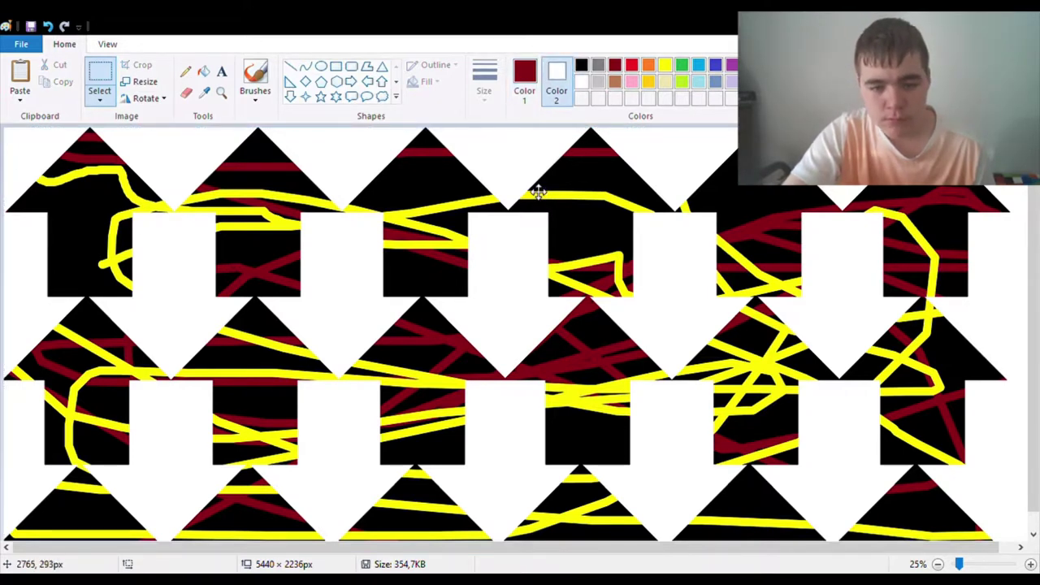
pyautogui.hotkey('ctrl', 'z')
pyautogui.hotkey('ctrl', 'z')
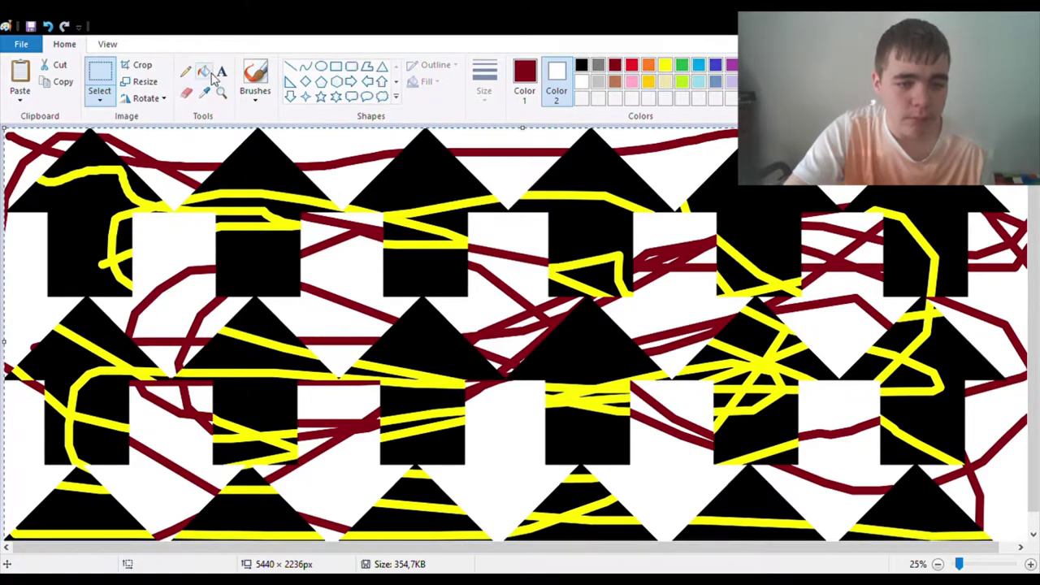
pyautogui.press('Escape')
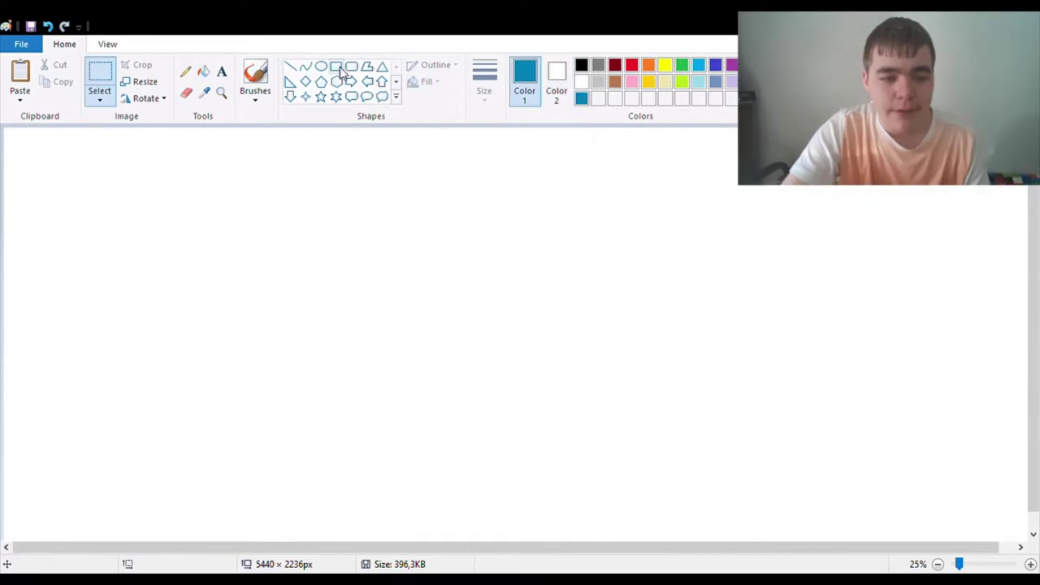
pyautogui.click(336, 66)
# Draw a rectangle on the blank canvas and fill it solid blue.
pyautogui.moveTo(222, 250); pyautogui.dragTo(366, 367)
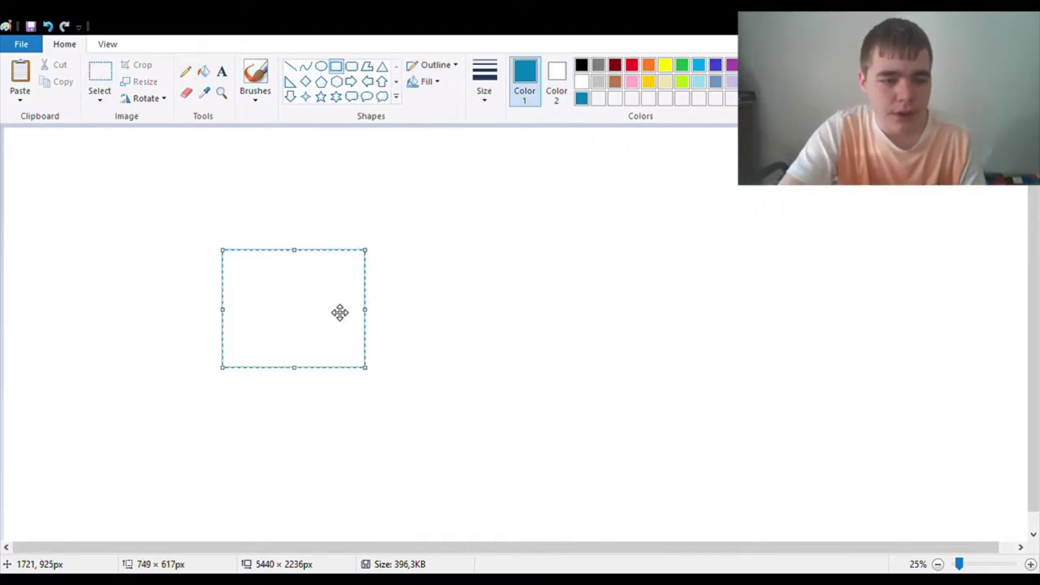
pyautogui.click(204, 71)
pyautogui.click(274, 290)
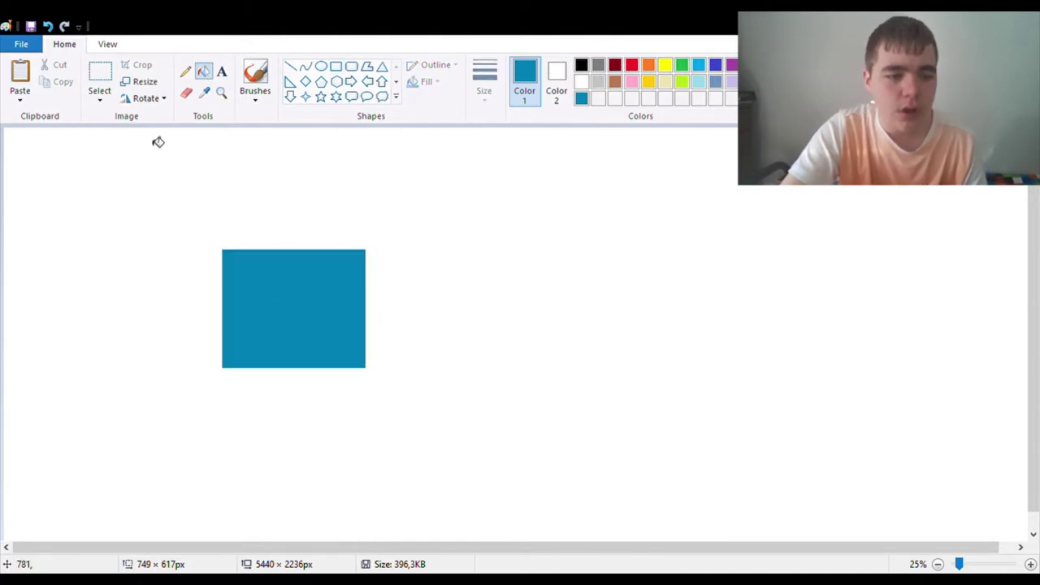
# Cut notches from the rectangle's top, bottom-left, lower right and right side to form a stepped tile.
pyautogui.click(103, 78)
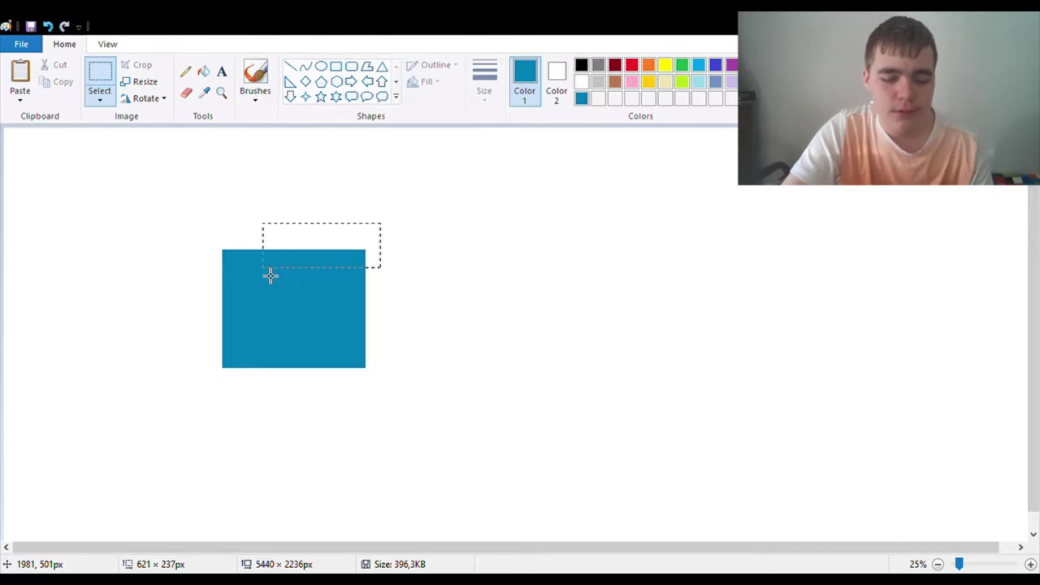
pyautogui.press('Delete')
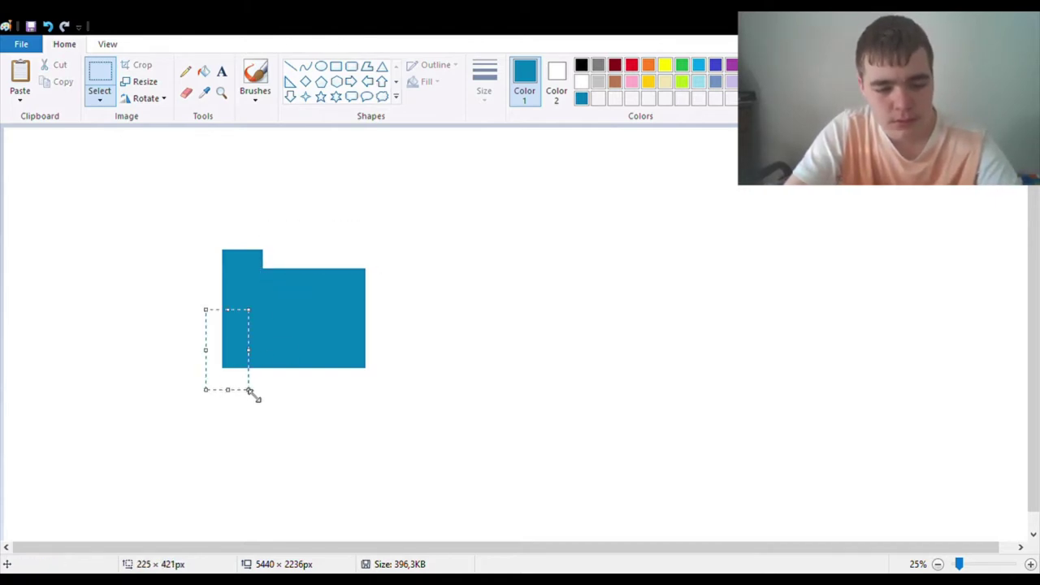
pyautogui.press('Delete')
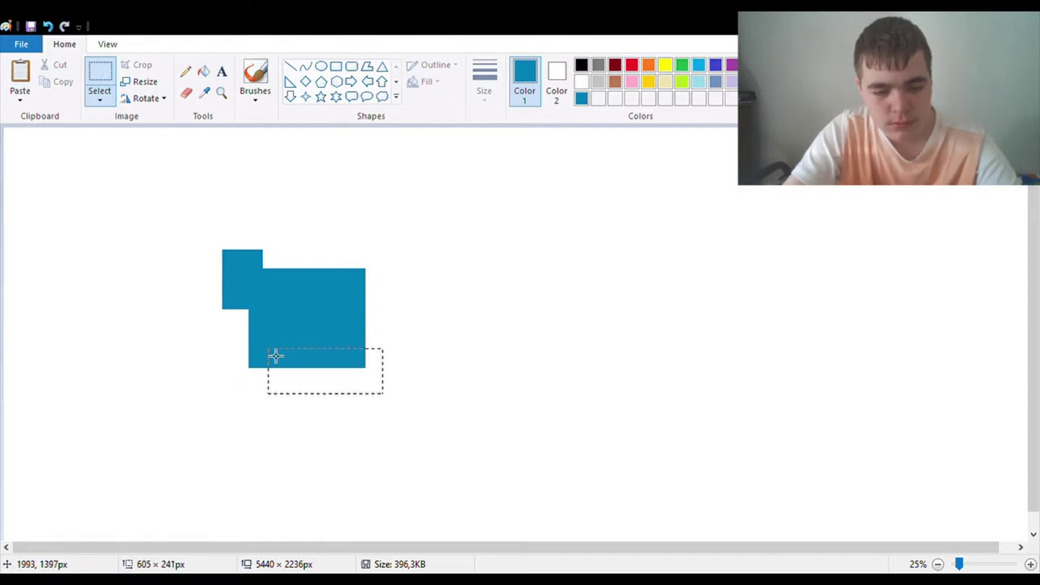
pyautogui.press('Delete')
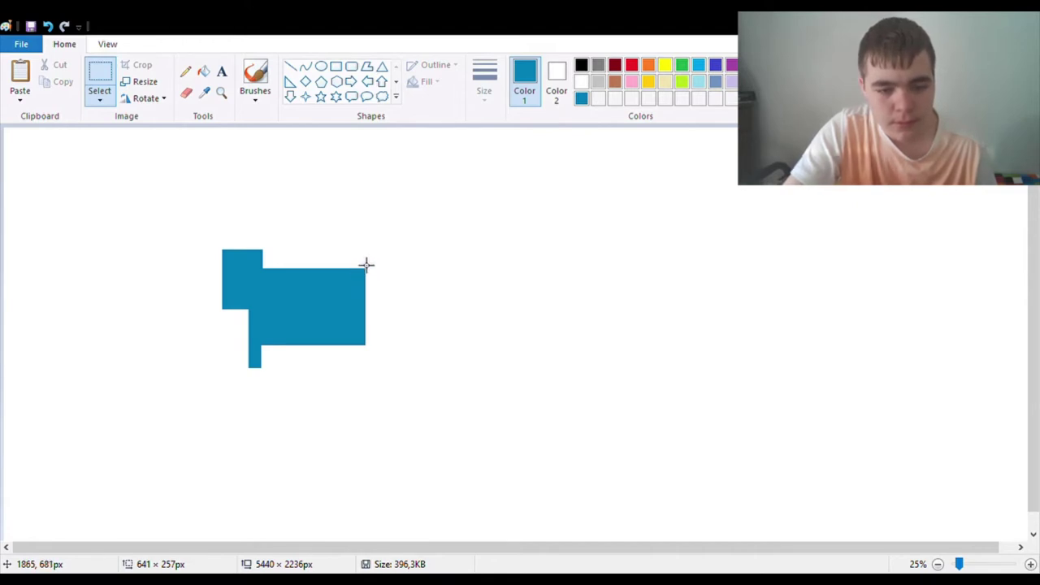
pyautogui.moveTo(395, 344); pyautogui.dragTo(399, 349)
pyautogui.press('Delete')
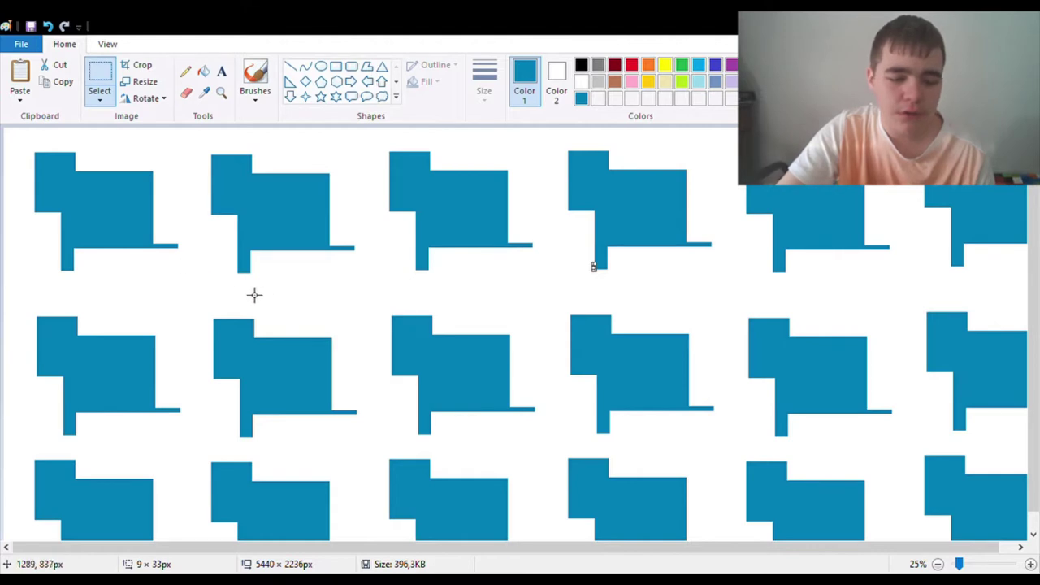
# Dismiss the stray selection and set up the brush with red as the painting colour.
pyautogui.click(528, 283)
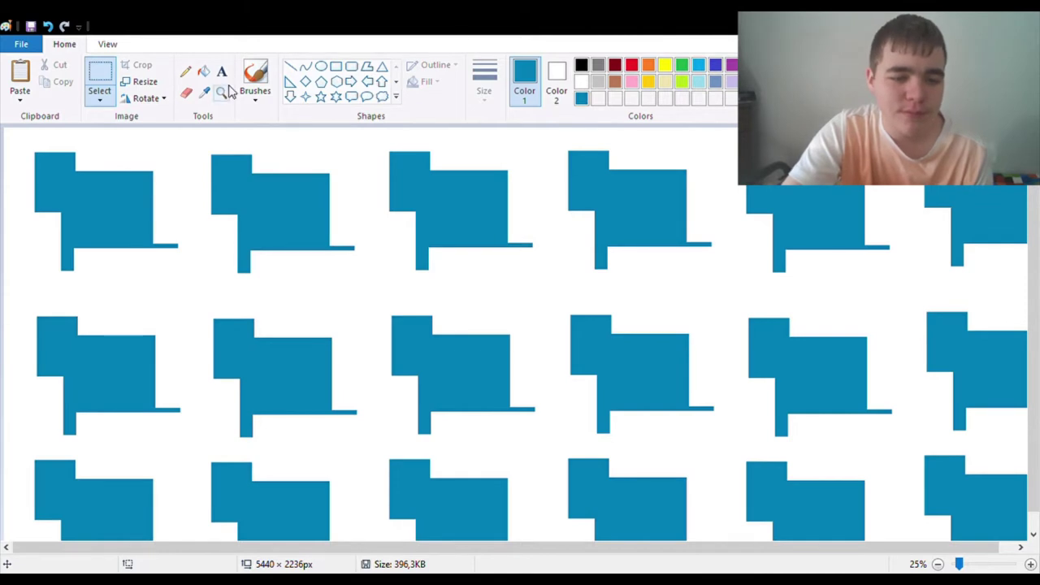
pyautogui.click(256, 81)
pyautogui.click(615, 65)
# Paint eight red strokes and curves across the blue tiles, then set Color 2 to the tile blue.
pyautogui.moveTo(45, 138)
pyautogui.mouseDown()
pyautogui.moveTo(65, 176)
pyautogui.moveTo(157, 257)
pyautogui.mouseUp()
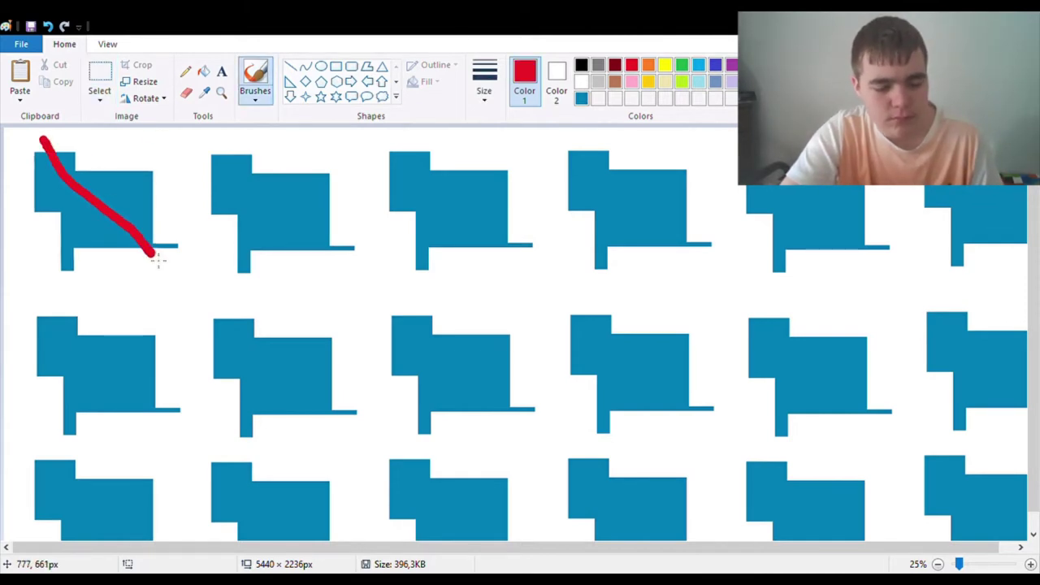
pyautogui.moveTo(364, 441)
pyautogui.mouseDown()
pyautogui.moveTo(386, 465)
pyautogui.moveTo(533, 509)
pyautogui.mouseUp()
pyautogui.moveTo(739, 516)
pyautogui.mouseDown()
pyautogui.moveTo(849, 486)
pyautogui.moveTo(964, 337)
pyautogui.moveTo(992, 274)
pyautogui.moveTo(956, 183)
pyautogui.mouseUp()
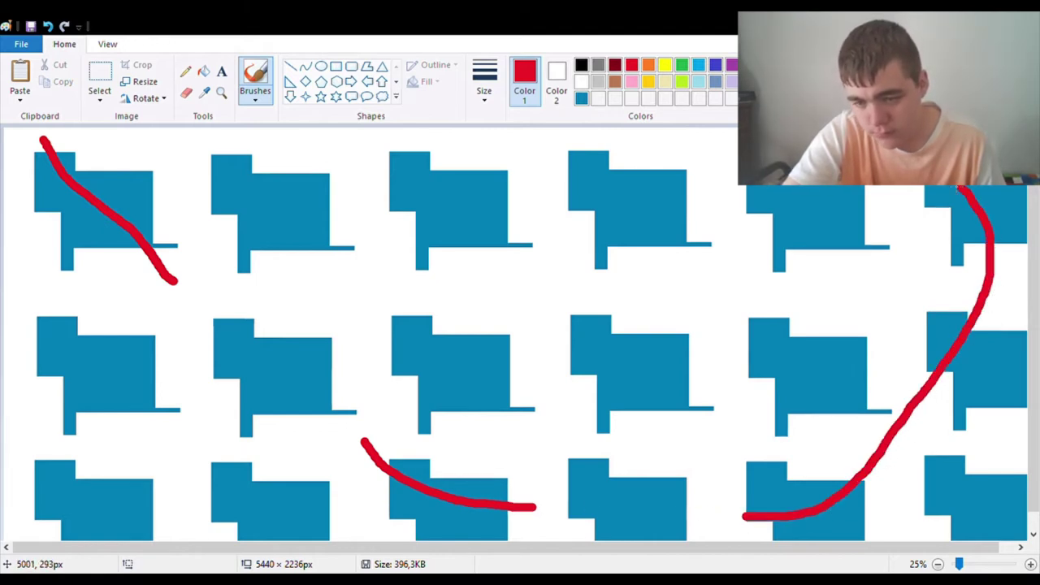
pyautogui.moveTo(862, 177)
pyautogui.mouseDown()
pyautogui.moveTo(721, 220)
pyautogui.moveTo(611, 286)
pyautogui.mouseUp()
pyautogui.moveTo(552, 316)
pyautogui.mouseDown()
pyautogui.moveTo(511, 342)
pyautogui.moveTo(403, 448)
pyautogui.mouseUp()
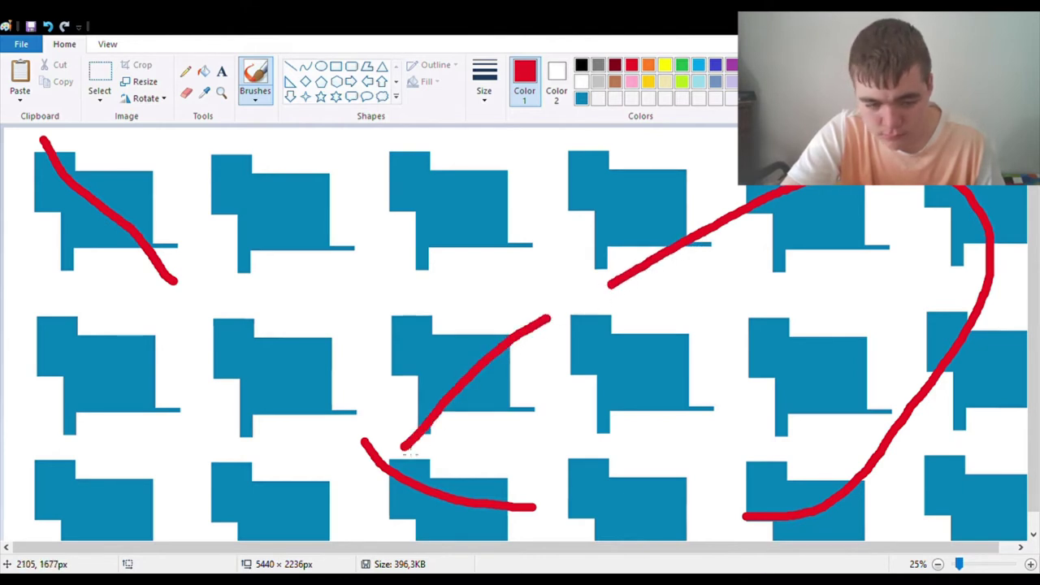
pyautogui.moveTo(170, 522)
pyautogui.mouseDown()
pyautogui.moveTo(51, 477)
pyautogui.moveTo(30, 443)
pyautogui.mouseUp()
pyautogui.moveTo(200, 254)
pyautogui.mouseDown()
pyautogui.moveTo(336, 181)
pyautogui.moveTo(372, 174)
pyautogui.mouseUp()
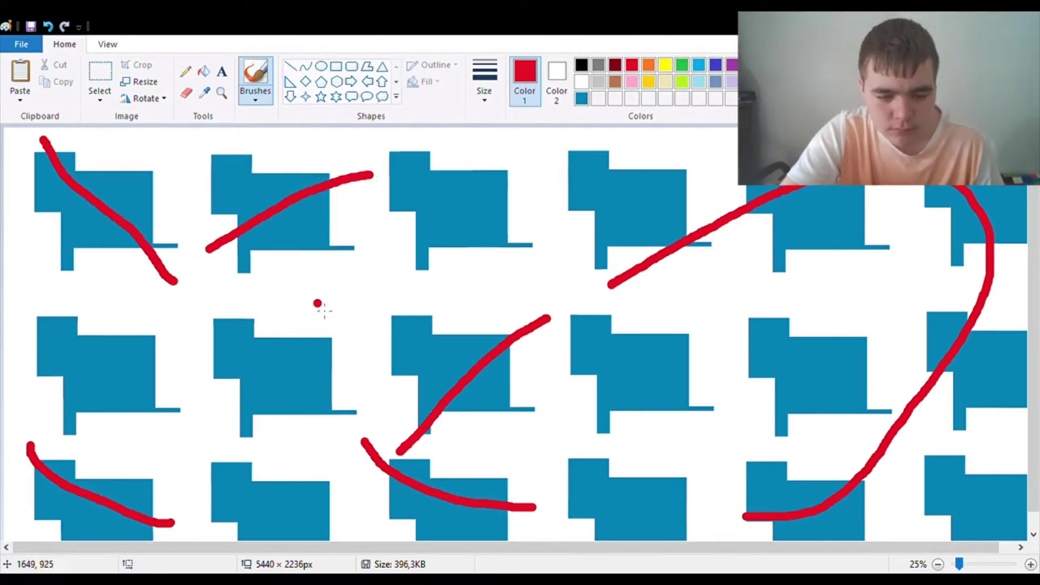
pyautogui.moveTo(341, 300)
pyautogui.mouseDown()
pyautogui.moveTo(302, 360)
pyautogui.moveTo(286, 459)
pyautogui.moveTo(299, 473)
pyautogui.mouseUp()
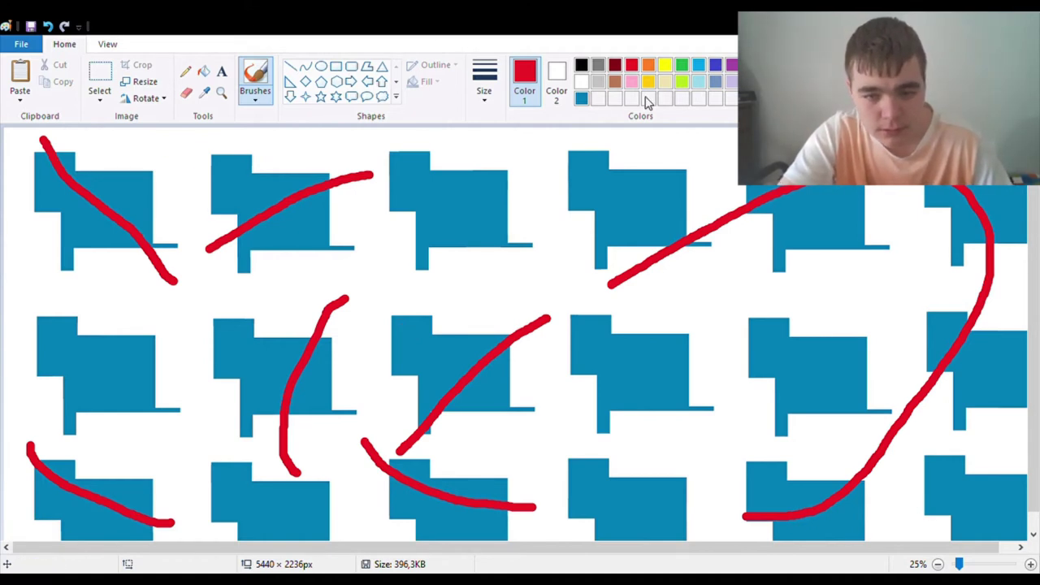
pyautogui.click(557, 85)
pyautogui.click(581, 98)
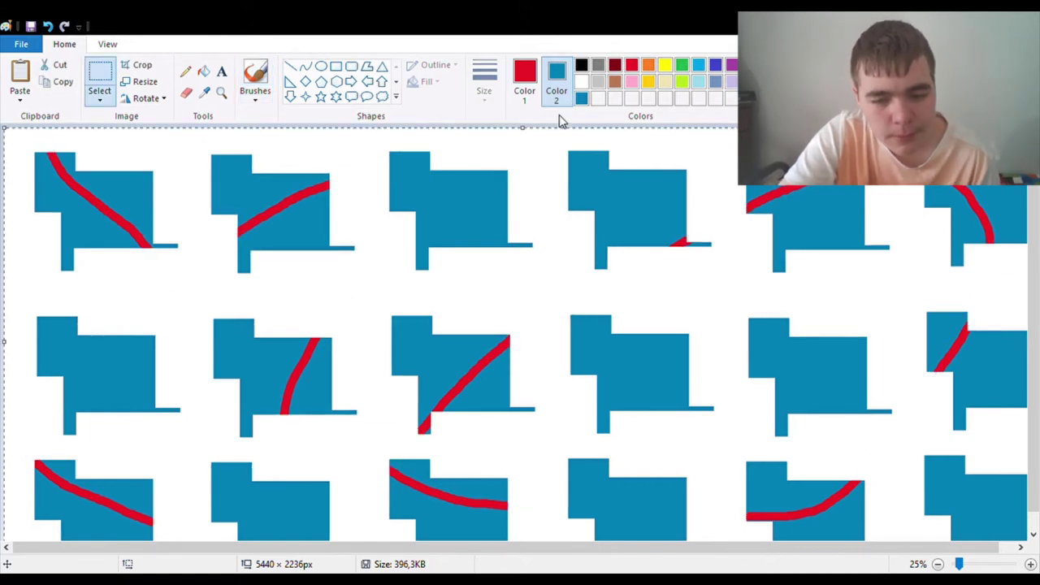
# Paint dark red strokes and curves through the gaps between the blue tiles.
pyautogui.moveTo(300, 305)
pyautogui.mouseDown()
pyautogui.moveTo(371, 268)
pyautogui.moveTo(471, 244)
pyautogui.mouseUp()
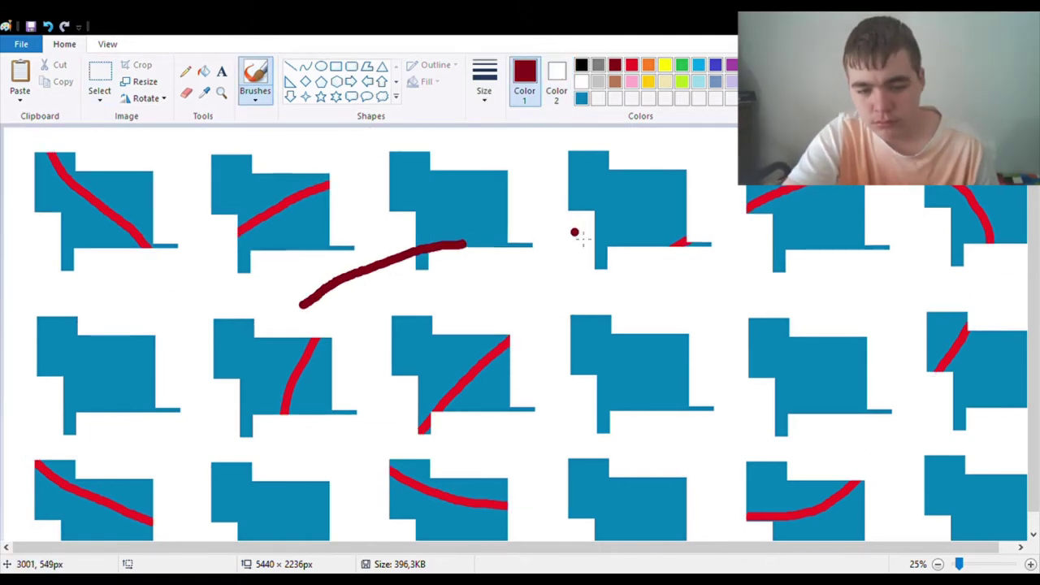
pyautogui.moveTo(603, 227); pyautogui.dragTo(768, 209)
pyautogui.moveTo(874, 306)
pyautogui.mouseDown()
pyautogui.moveTo(948, 418)
pyautogui.moveTo(962, 500)
pyautogui.moveTo(925, 536)
pyautogui.moveTo(851, 539)
pyautogui.mouseUp()
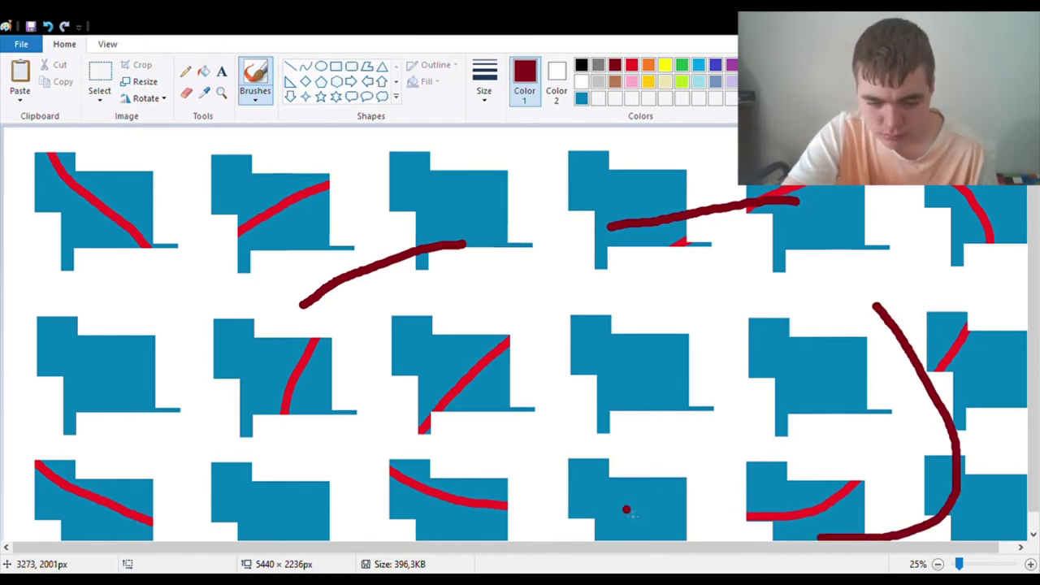
pyautogui.moveTo(591, 514)
pyautogui.mouseDown()
pyautogui.moveTo(396, 487)
pyautogui.moveTo(306, 427)
pyautogui.moveTo(268, 382)
pyautogui.mouseUp()
pyautogui.moveTo(102, 210)
pyautogui.mouseDown()
pyautogui.moveTo(124, 187)
pyautogui.moveTo(434, 107)
pyautogui.mouseUp()
pyautogui.moveTo(577, 131)
pyautogui.mouseDown()
pyautogui.moveTo(665, 346)
pyautogui.moveTo(674, 488)
pyautogui.moveTo(658, 541)
pyautogui.mouseUp()
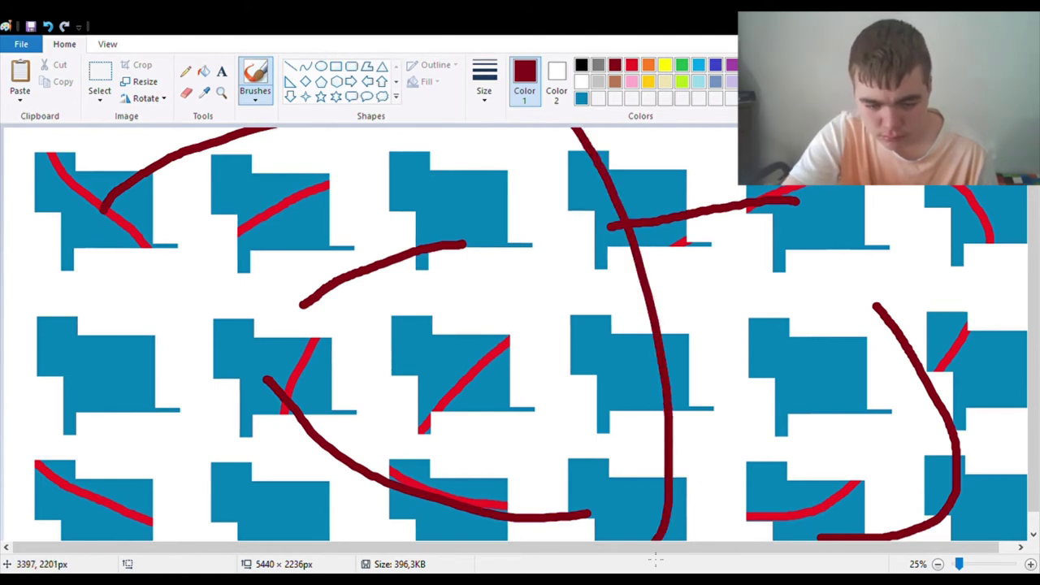
pyautogui.moveTo(434, 524)
pyautogui.mouseDown()
pyautogui.moveTo(373, 532)
pyautogui.moveTo(201, 519)
pyautogui.moveTo(126, 474)
pyautogui.moveTo(97, 359)
pyautogui.mouseUp()
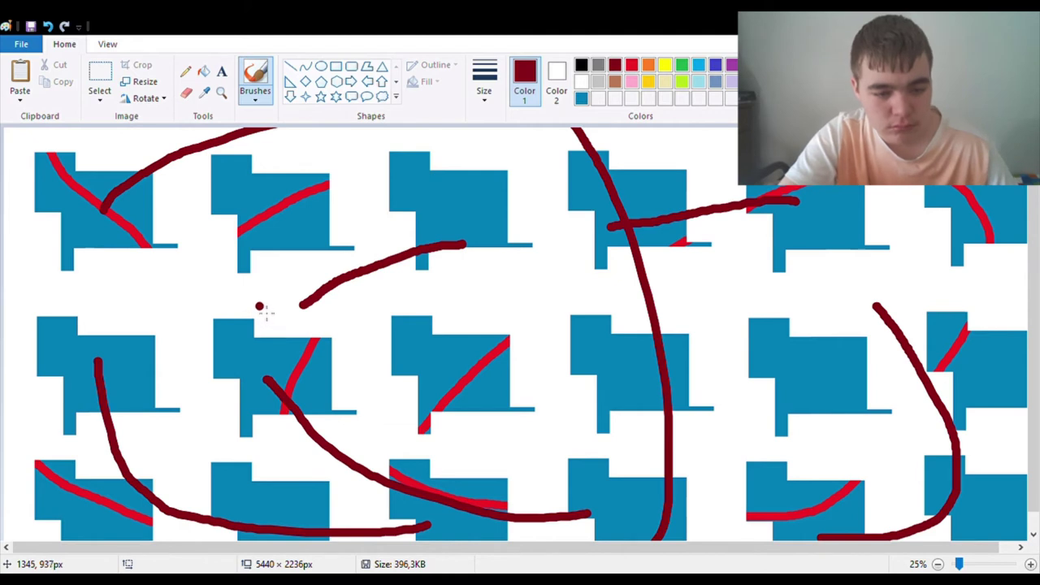
pyautogui.moveTo(24, 428); pyautogui.dragTo(15, 464)
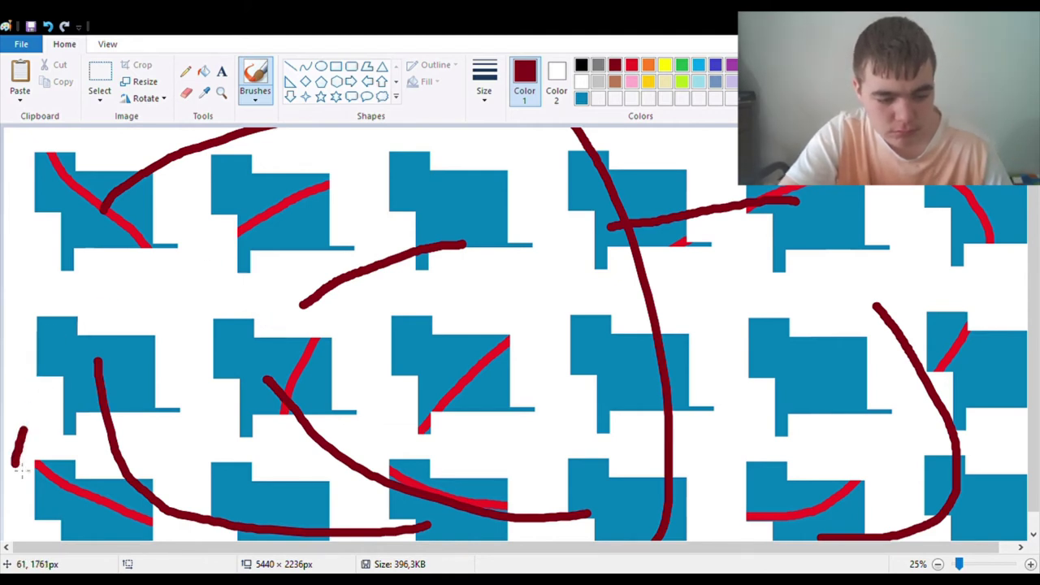
# Undo the stray short mark, add a long dark red arc, then paste the tile pattern back on top.
pyautogui.hotkey('ctrl', 'z')
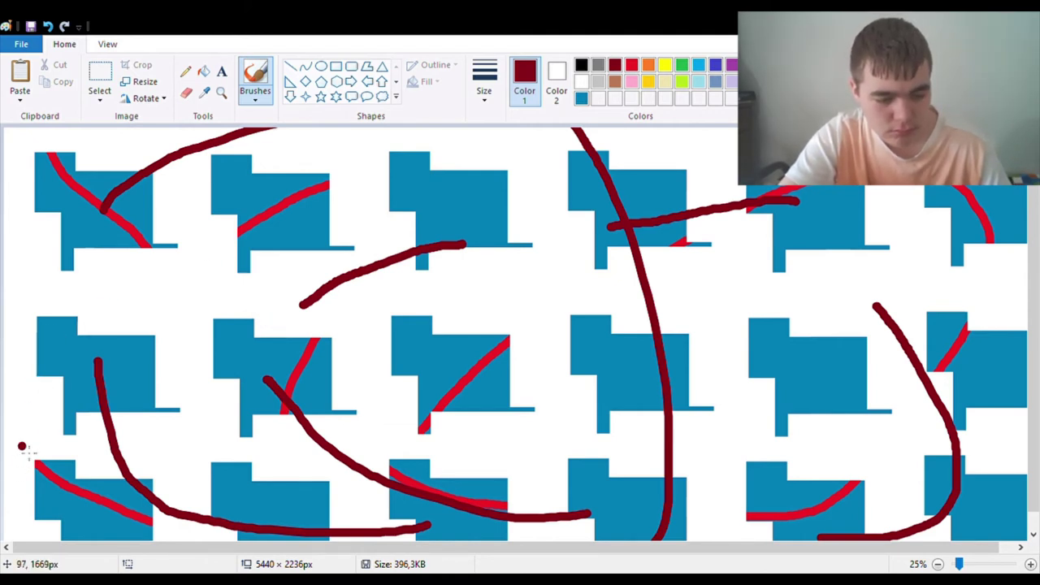
pyautogui.moveTo(18, 436)
pyautogui.mouseDown()
pyautogui.moveTo(174, 302)
pyautogui.moveTo(349, 258)
pyautogui.moveTo(590, 355)
pyautogui.moveTo(688, 486)
pyautogui.mouseUp()
pyautogui.moveTo(720, 520); pyautogui.dragTo(764, 560)
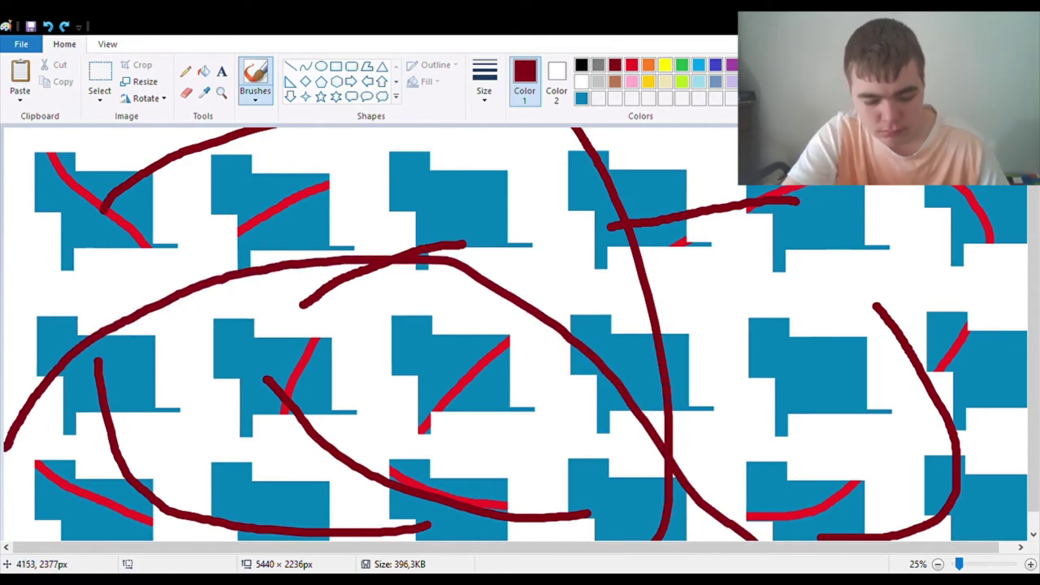
pyautogui.hotkey('ctrl', 'v')
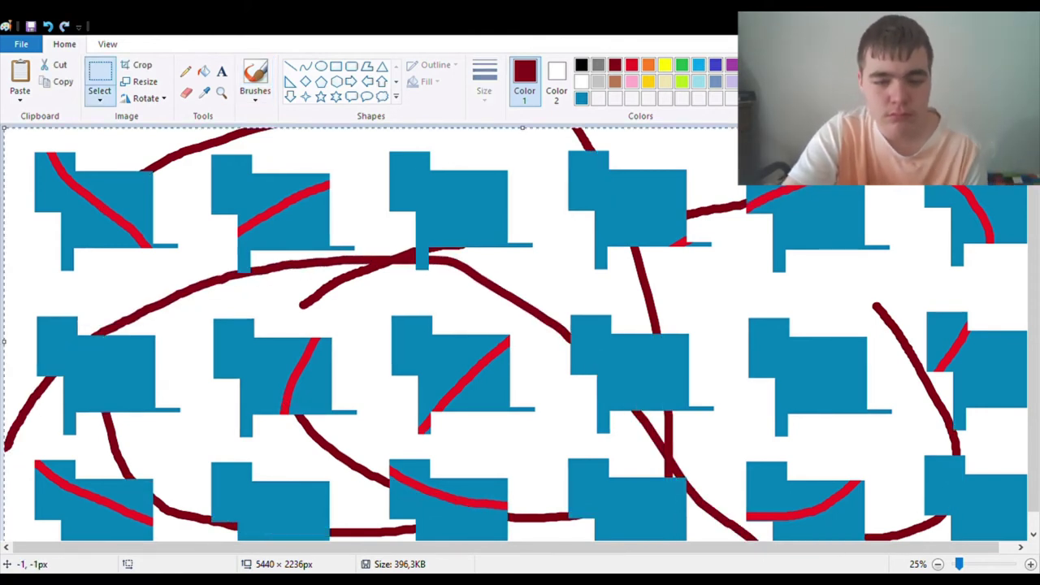
pyautogui.click(208, 72)
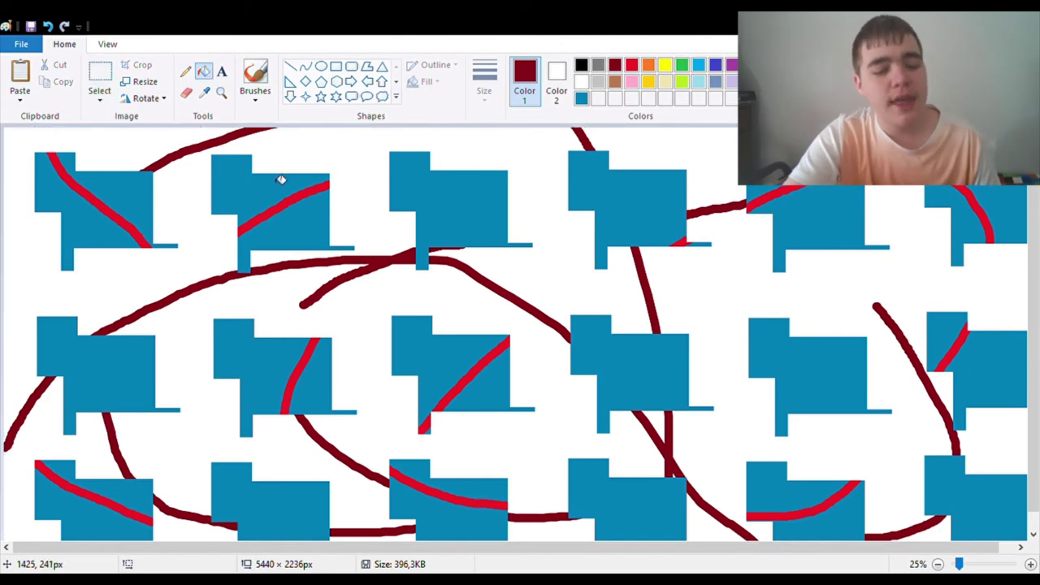